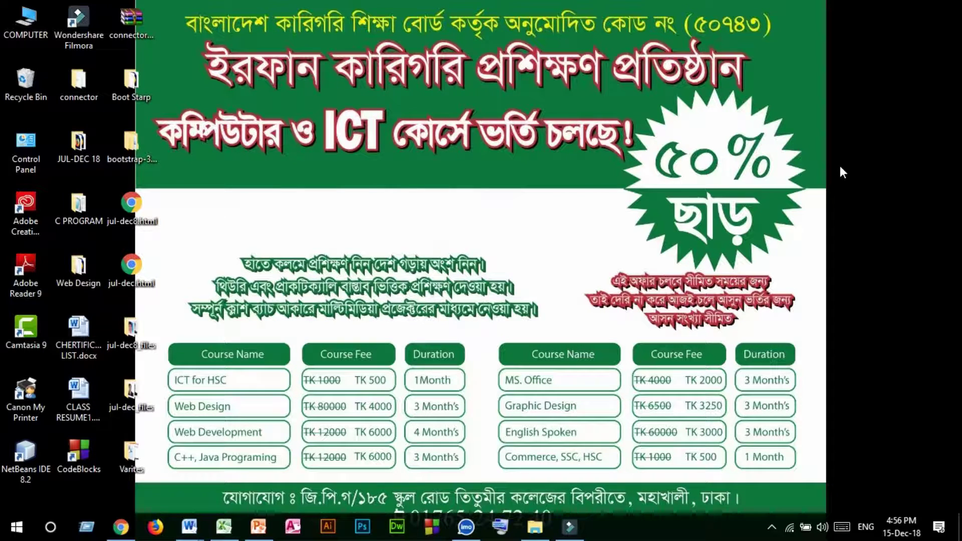
# Switch to the CLASS FILE.xlsx workbook in Excel, showing the Electry City Bill sheet
pyautogui.click(223, 526)
pyautogui.click(260, 276)
pyautogui.click(142, 220)
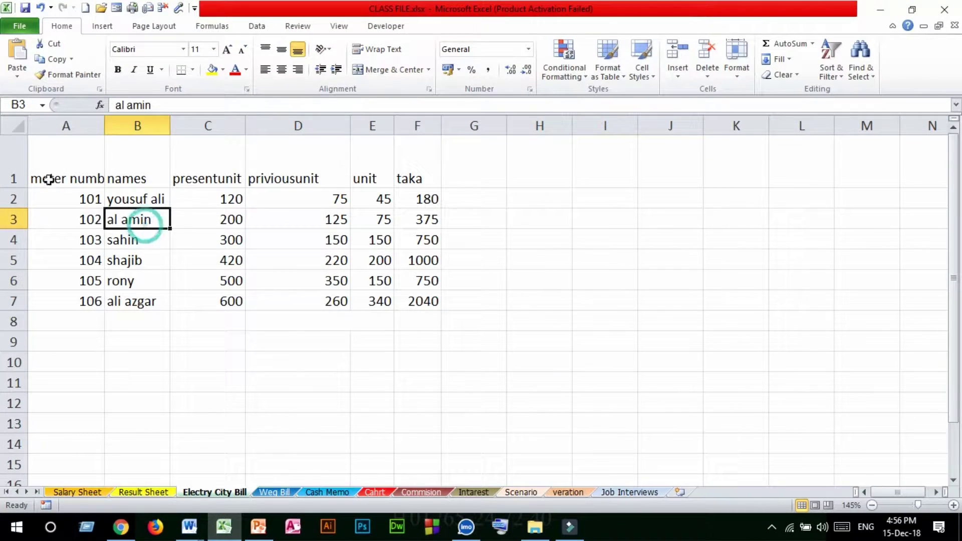
pyautogui.moveTo(47, 172); pyautogui.dragTo(415, 304)
pyautogui.click(515, 327)
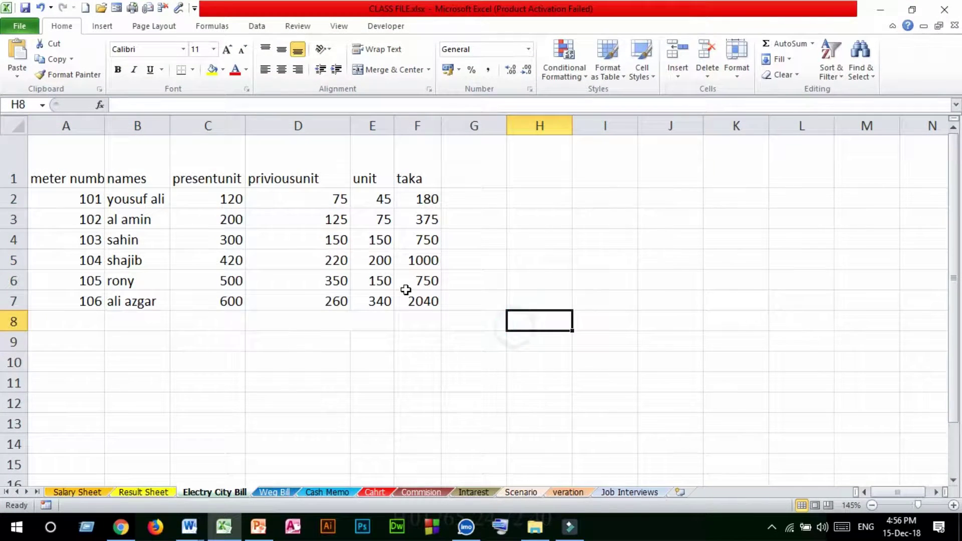
# Format the bill data in A1:F7 as a table with headers, using the green style in the second Medium row
pyautogui.moveTo(78, 173); pyautogui.dragTo(427, 300)
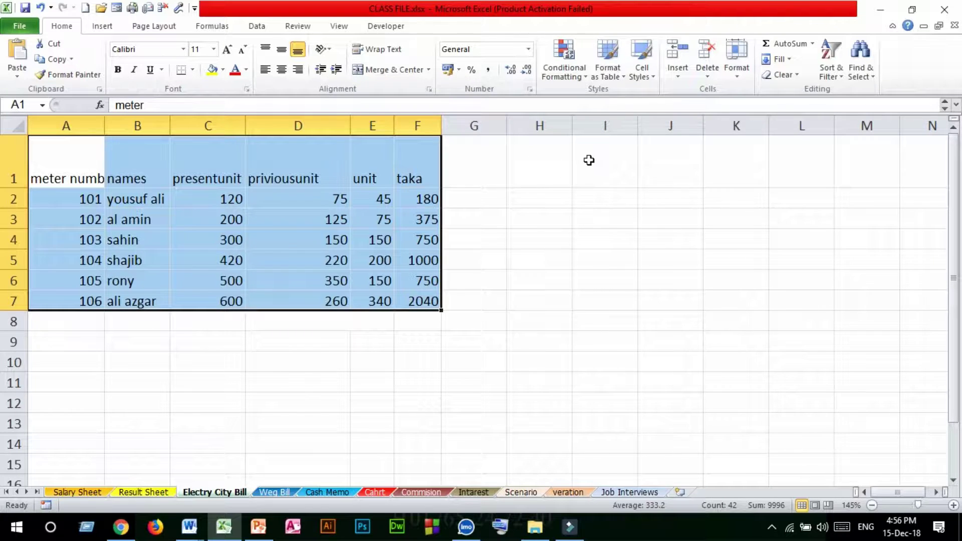
pyautogui.click(620, 76)
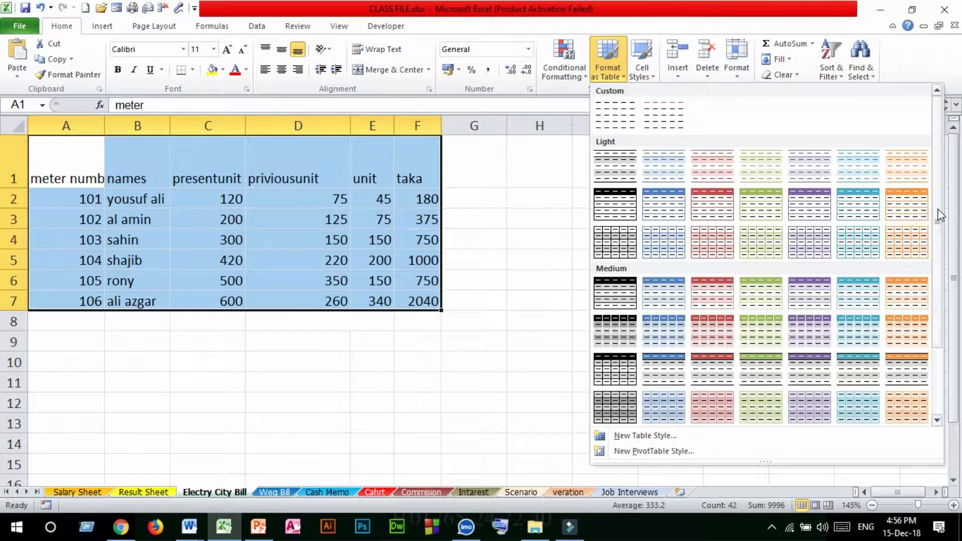
pyautogui.moveTo(938, 214); pyautogui.dragTo(954, 366)
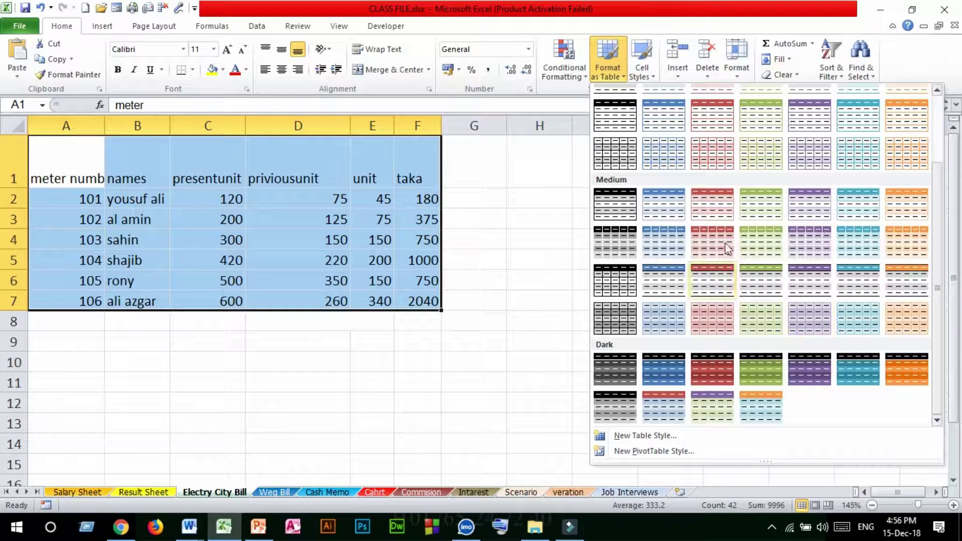
pyautogui.click(764, 249)
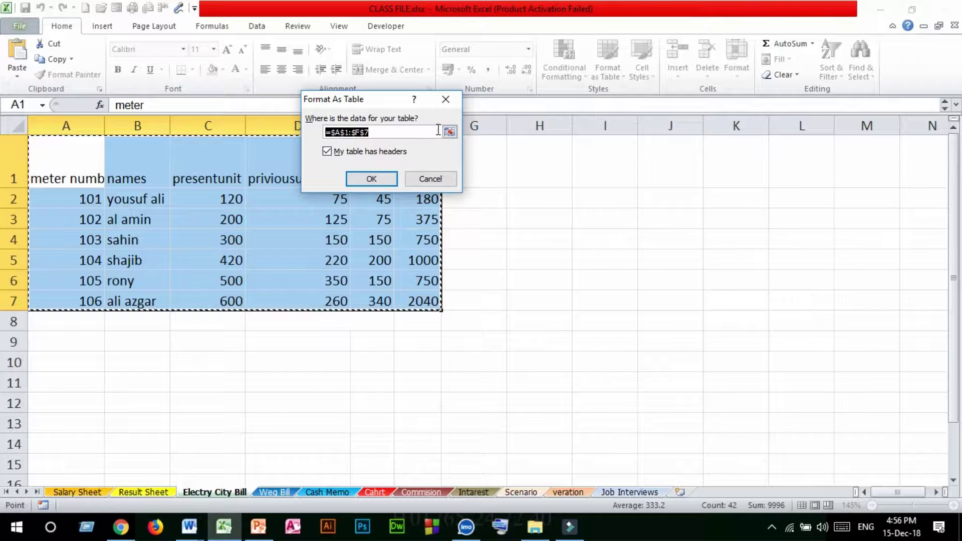
pyautogui.click(369, 180)
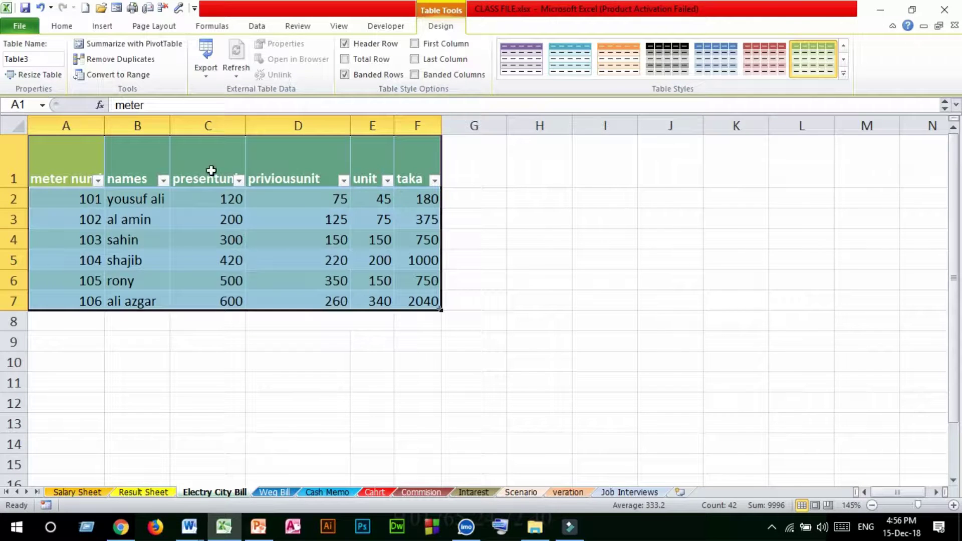
pyautogui.click(296, 235)
pyautogui.moveTo(48, 155); pyautogui.dragTo(332, 156)
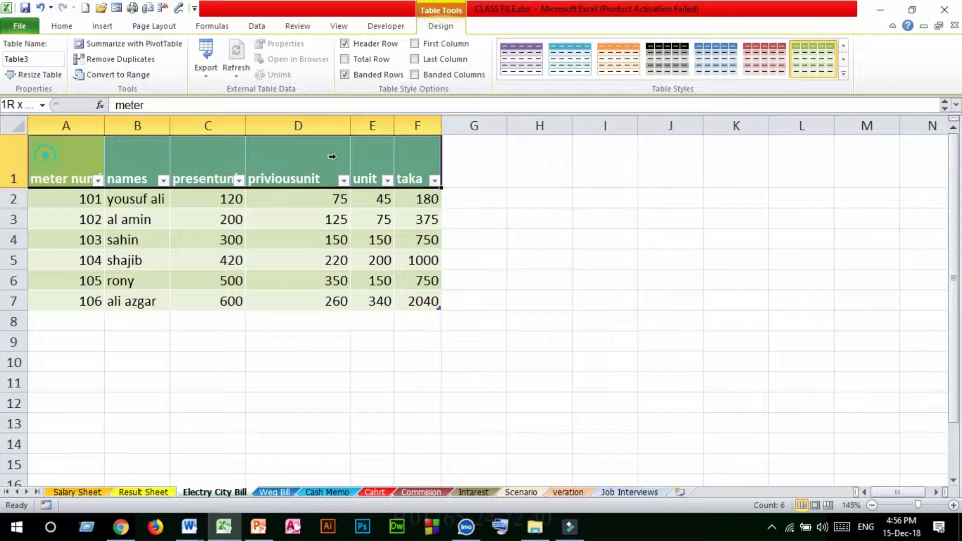
pyautogui.click(304, 239)
pyautogui.click(279, 304)
pyautogui.click(125, 234)
pyautogui.click(301, 220)
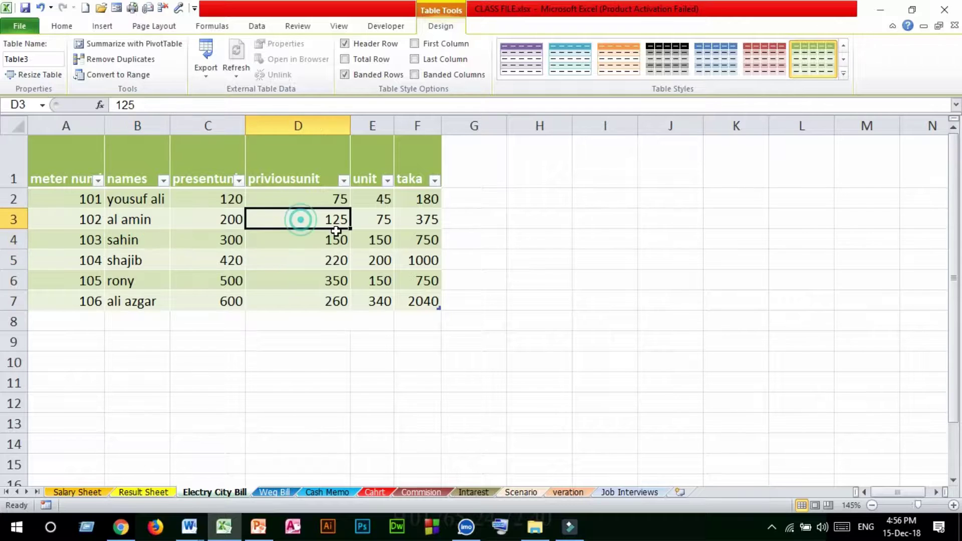
# Change the bill table to the red style in the fourth Medium row
pyautogui.click(305, 176)
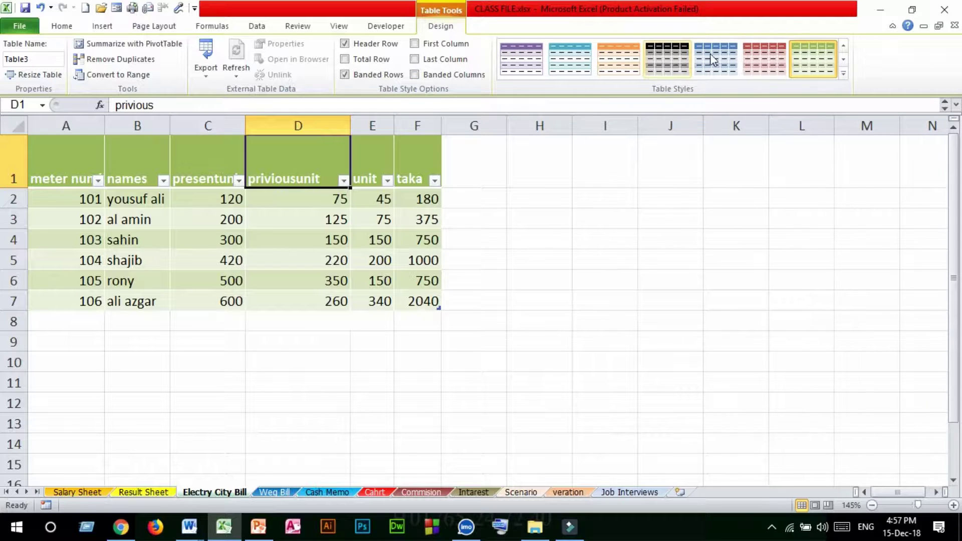
pyautogui.click(844, 75)
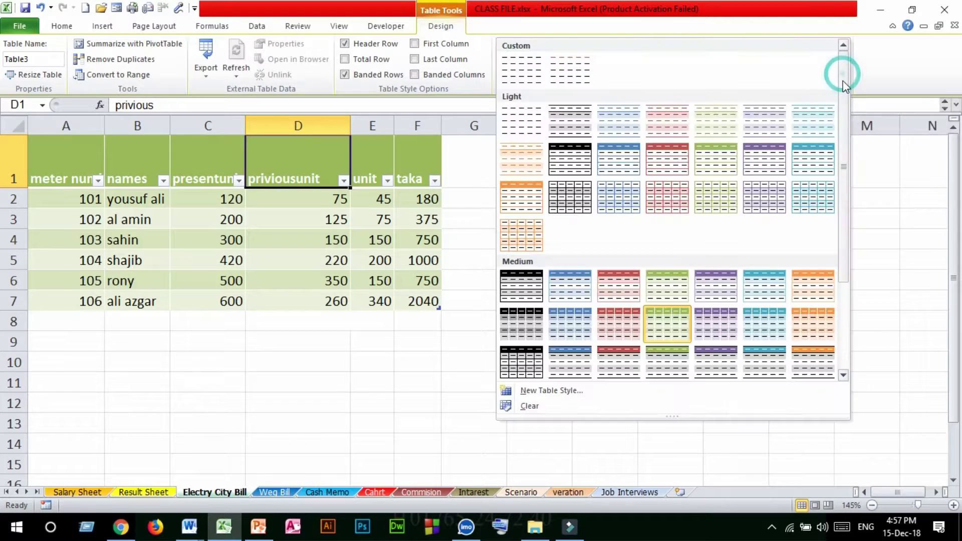
pyautogui.moveTo(848, 126); pyautogui.dragTo(849, 246)
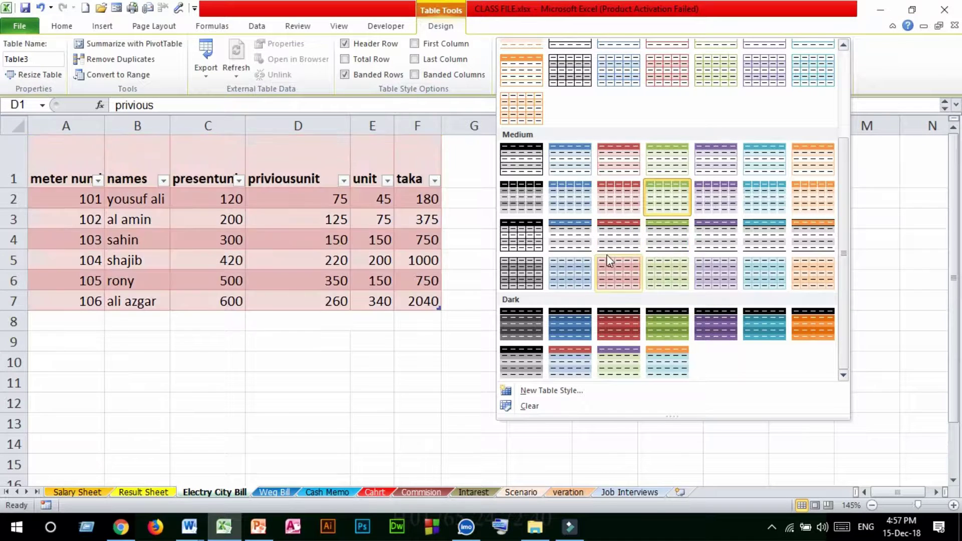
pyautogui.click(613, 282)
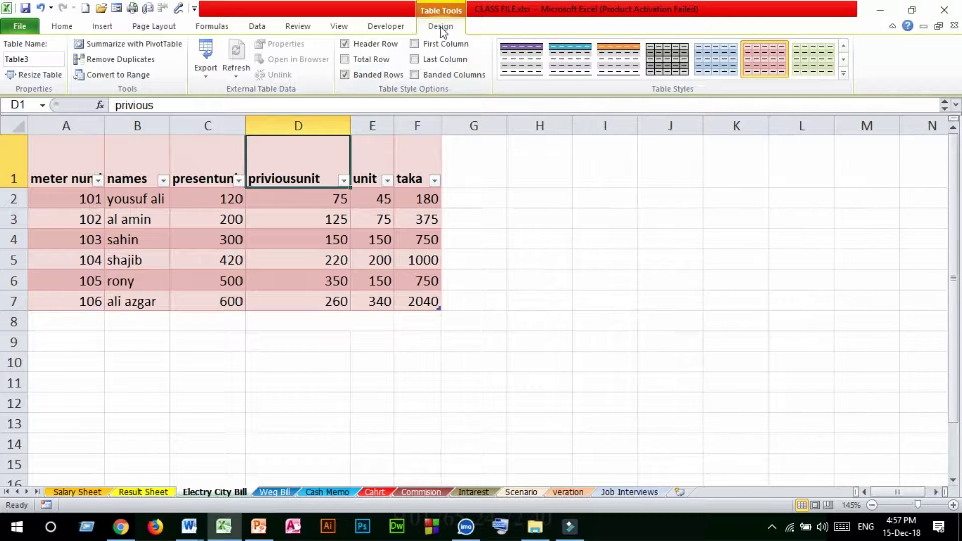
# Hide the table's header row and show it again
pyautogui.click(345, 45)
pyautogui.click(345, 45)
pyautogui.click(344, 44)
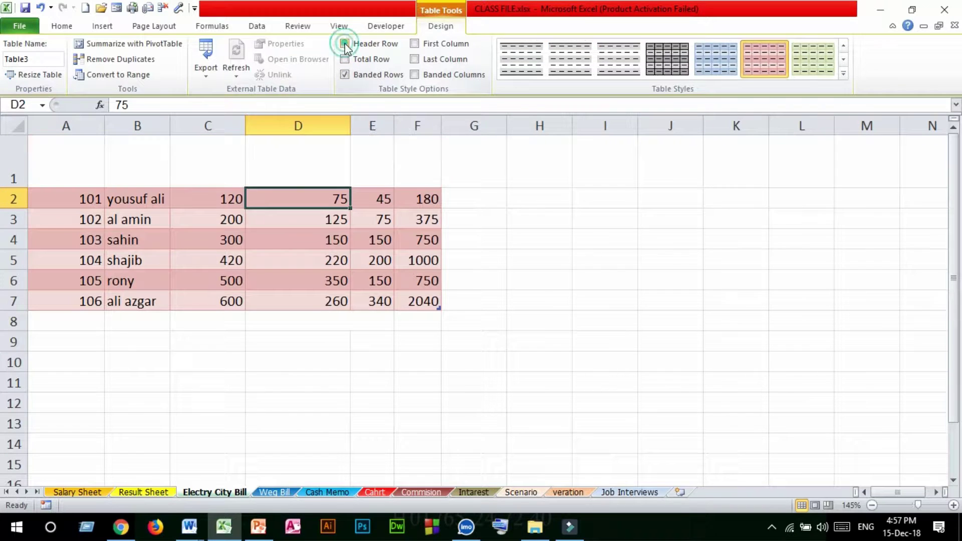
pyautogui.click(344, 45)
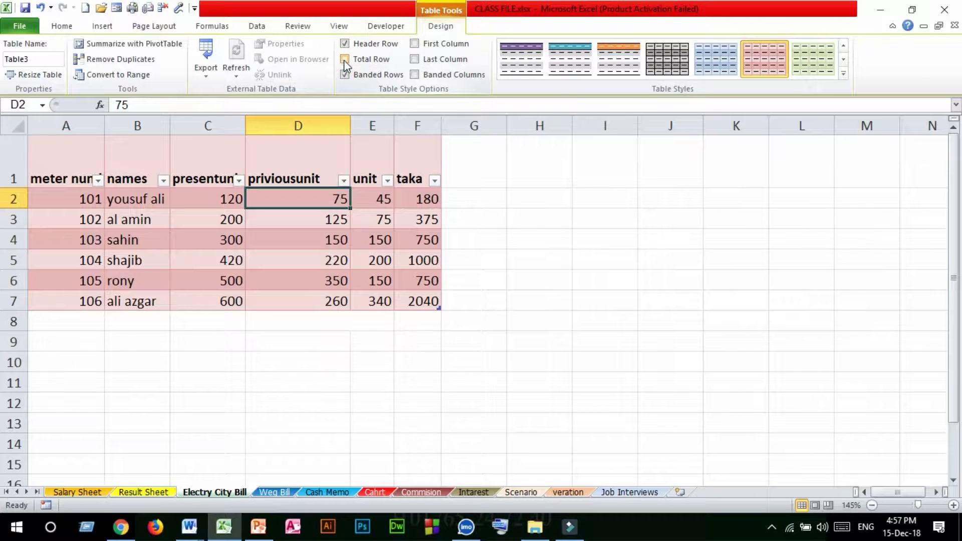
# Add a total row to the table and turn off its banded rows
pyautogui.click(345, 60)
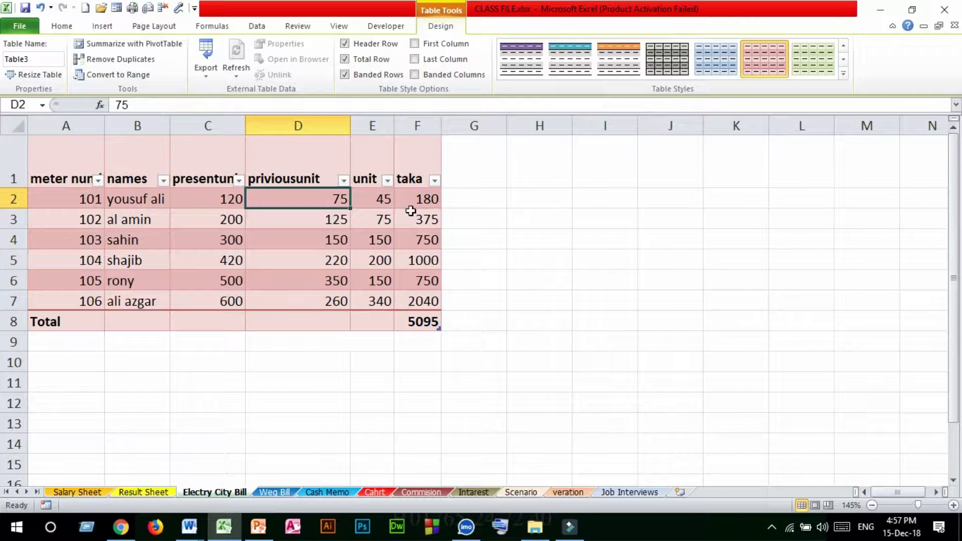
pyautogui.click(347, 76)
pyautogui.click(347, 76)
pyautogui.click(347, 76)
pyautogui.click(347, 76)
pyautogui.click(347, 76)
pyautogui.click(346, 77)
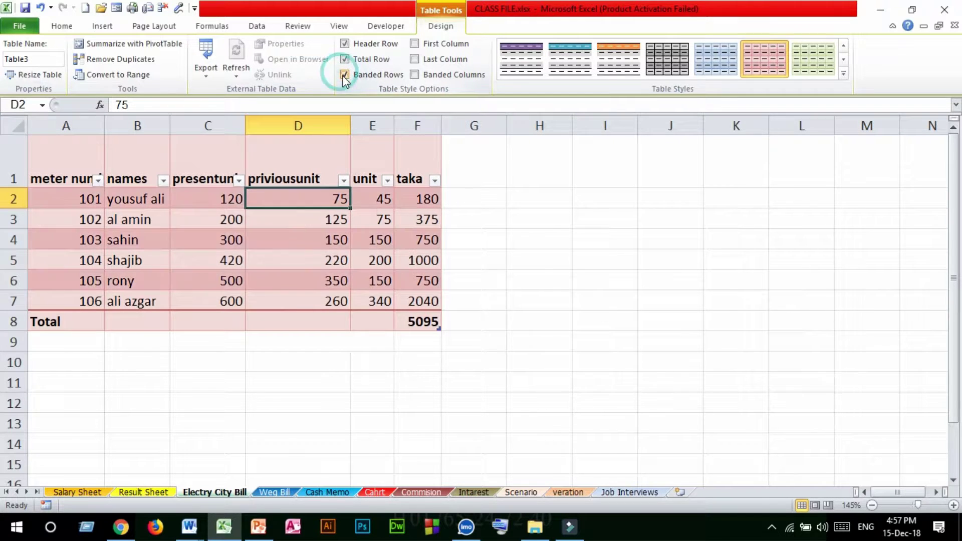
pyautogui.click(345, 75)
pyautogui.click(345, 75)
pyautogui.click(360, 79)
# Turn on the special First Column formatting for the table
pyautogui.click(416, 43)
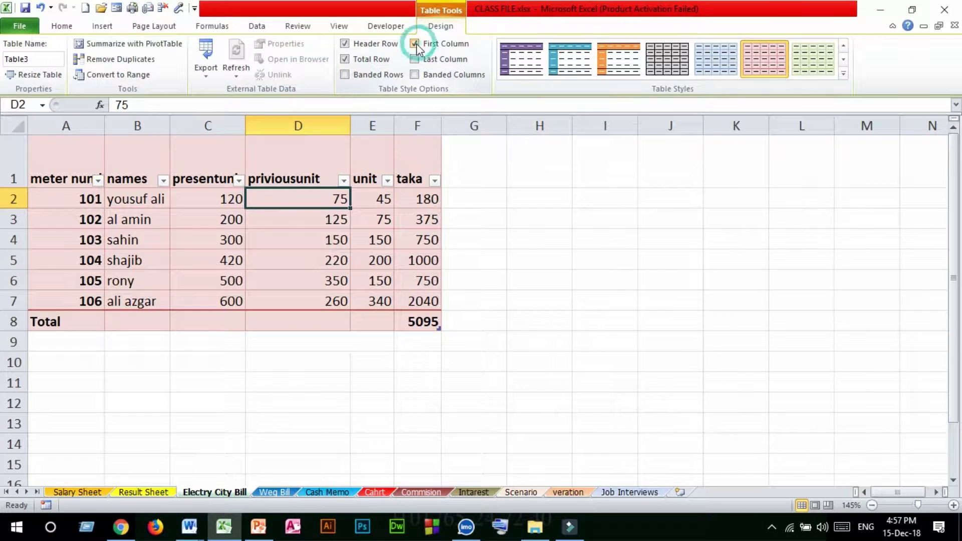
pyautogui.click(416, 44)
pyautogui.click(417, 43)
pyautogui.click(416, 43)
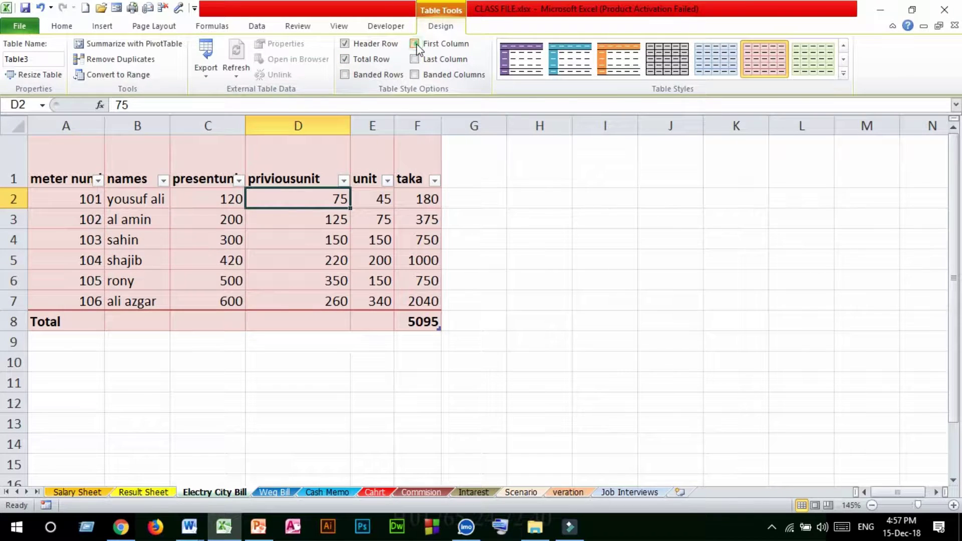
pyautogui.click(416, 43)
# Try the Last Column formatting on the table, remove it, and turn on banded columns
pyautogui.click(416, 59)
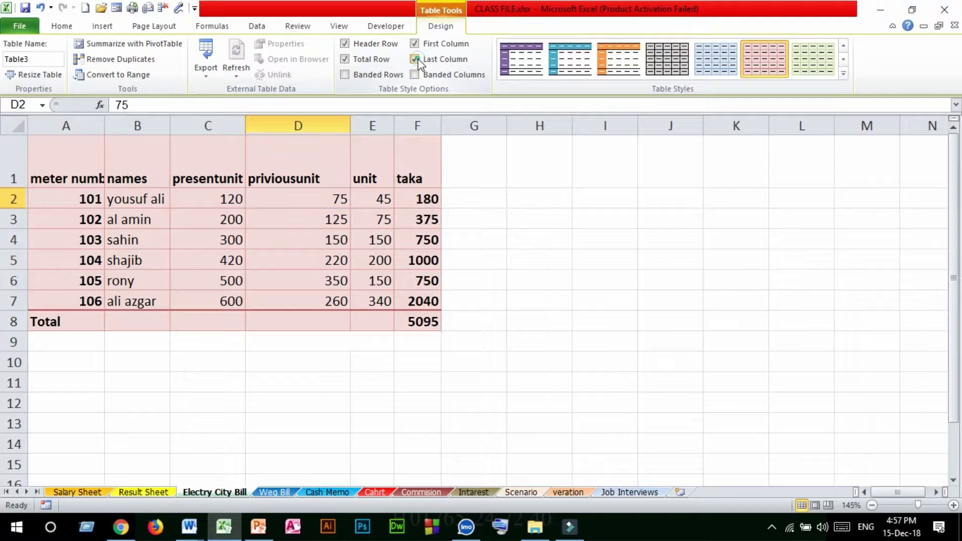
pyautogui.click(415, 59)
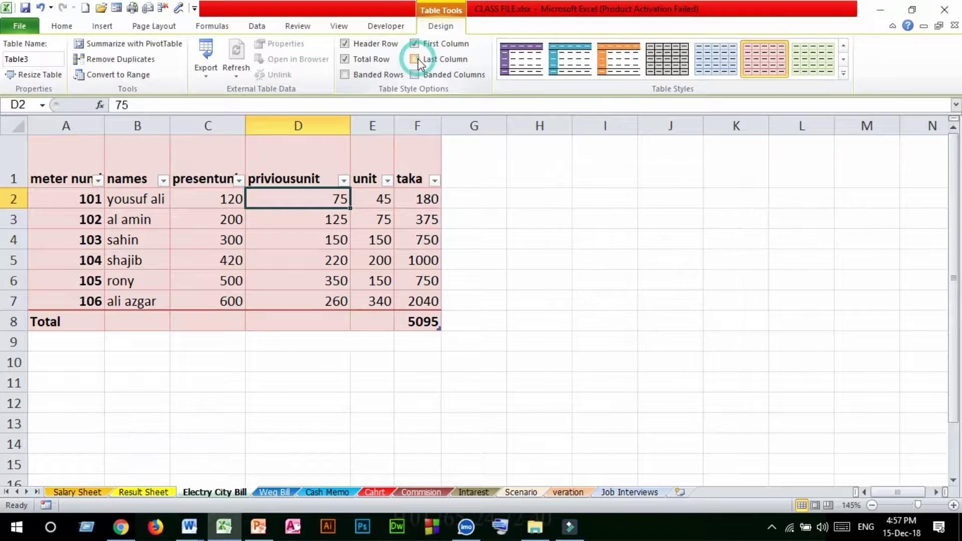
pyautogui.click(416, 75)
pyautogui.click(415, 75)
pyautogui.click(415, 75)
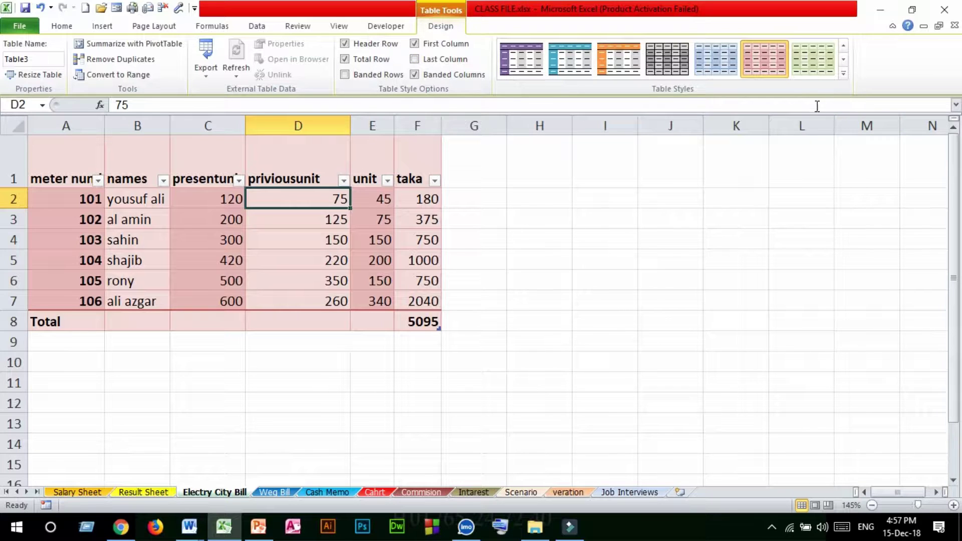
pyautogui.click(210, 257)
pyautogui.click(167, 214)
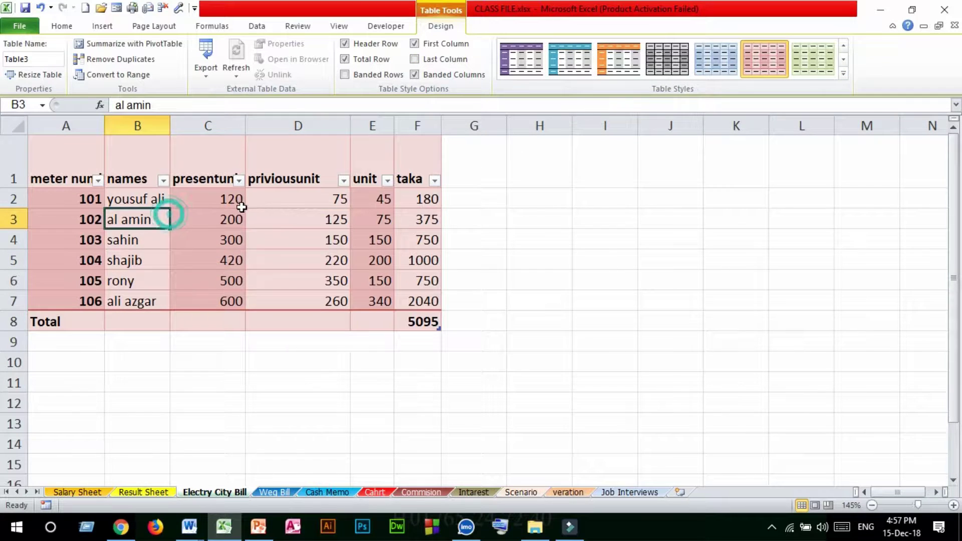
pyautogui.click(294, 211)
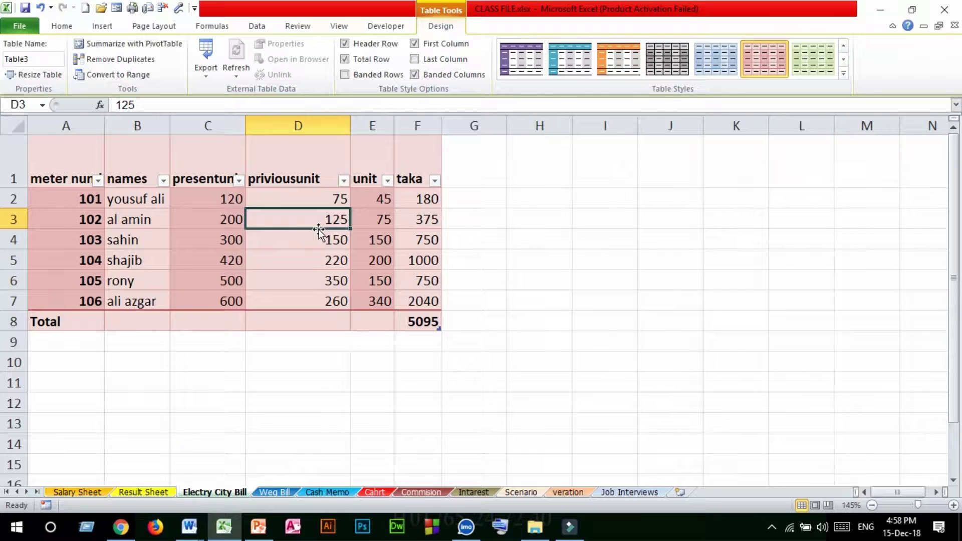
pyautogui.click(242, 168)
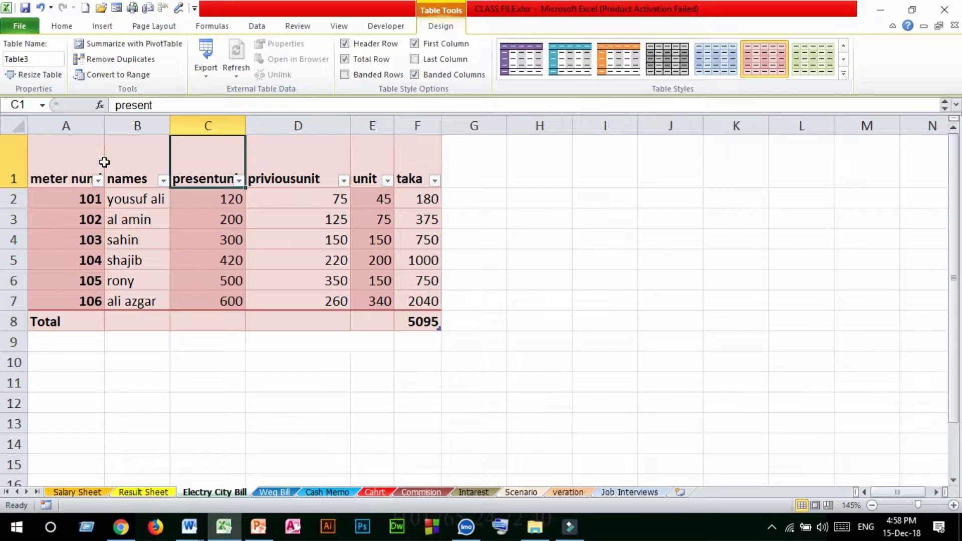
pyautogui.moveTo(86, 159); pyautogui.dragTo(382, 275)
# Clear the table style from the bill table
pyautogui.click(374, 240)
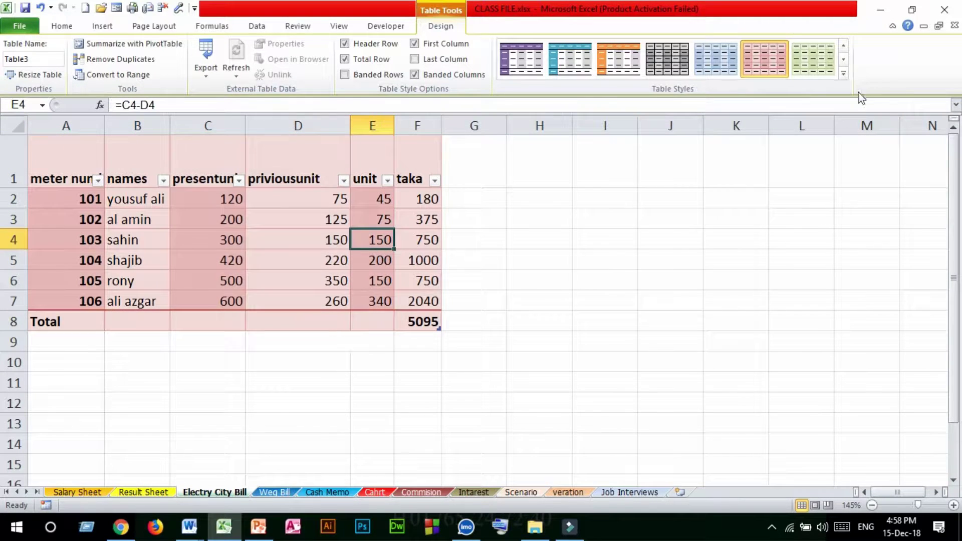
pyautogui.click(844, 74)
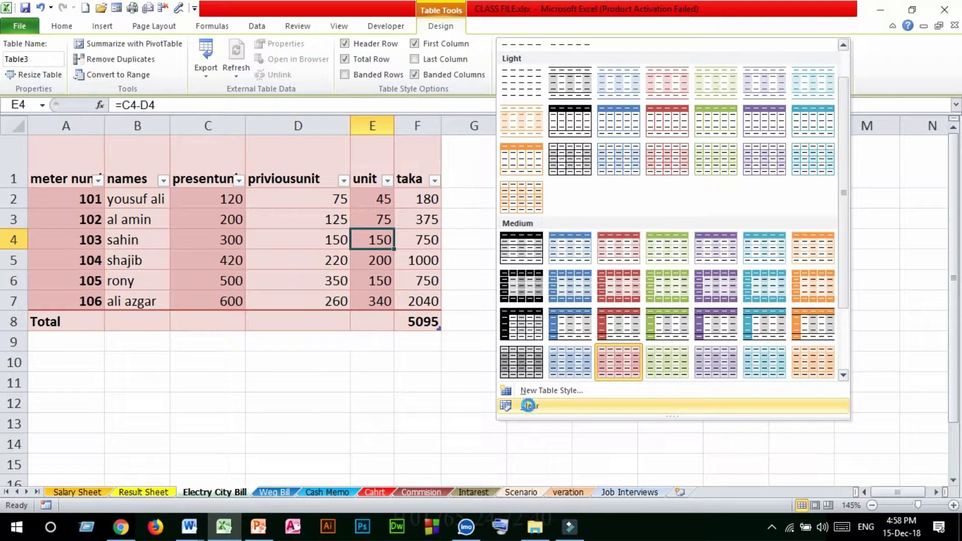
pyautogui.click(529, 406)
pyautogui.click(128, 195)
pyautogui.click(267, 234)
pyautogui.click(69, 199)
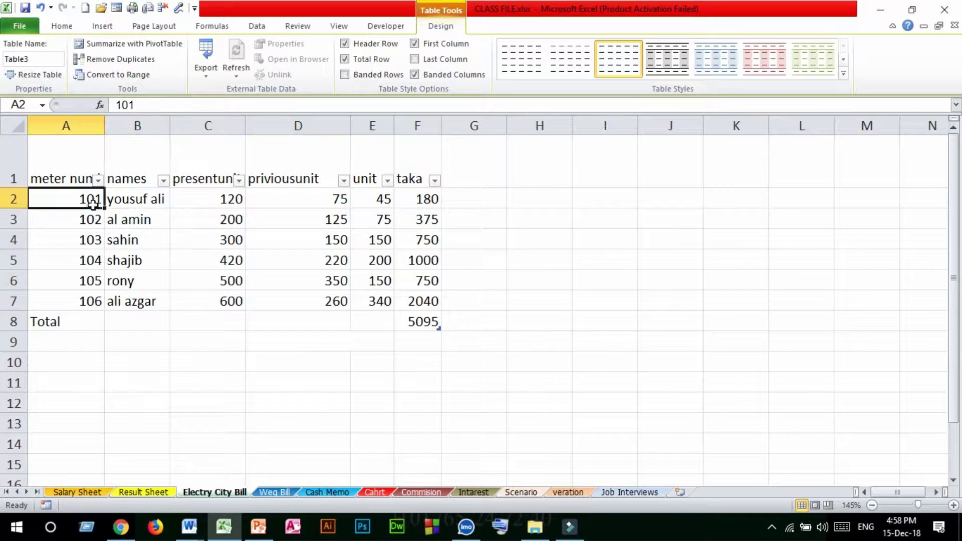
pyautogui.moveTo(69, 168); pyautogui.dragTo(425, 188)
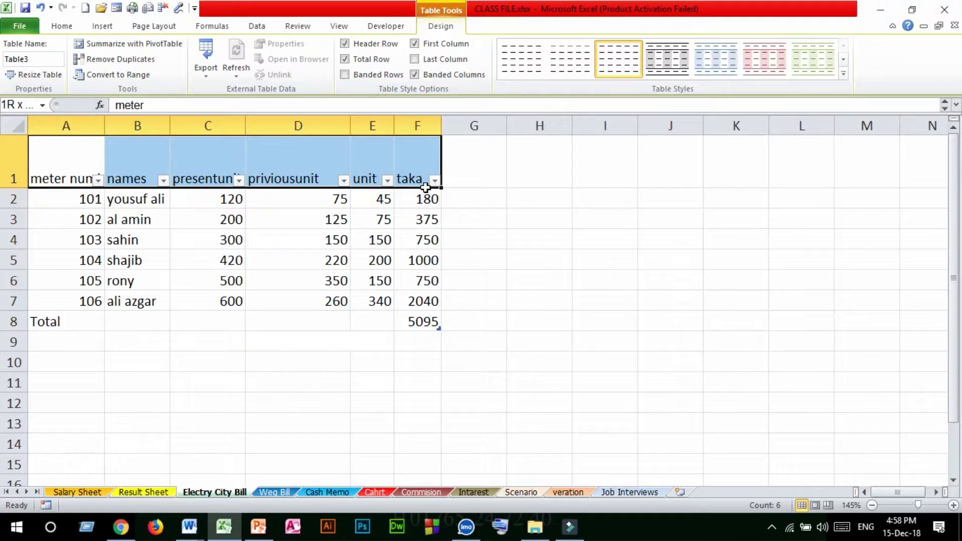
pyautogui.click(337, 239)
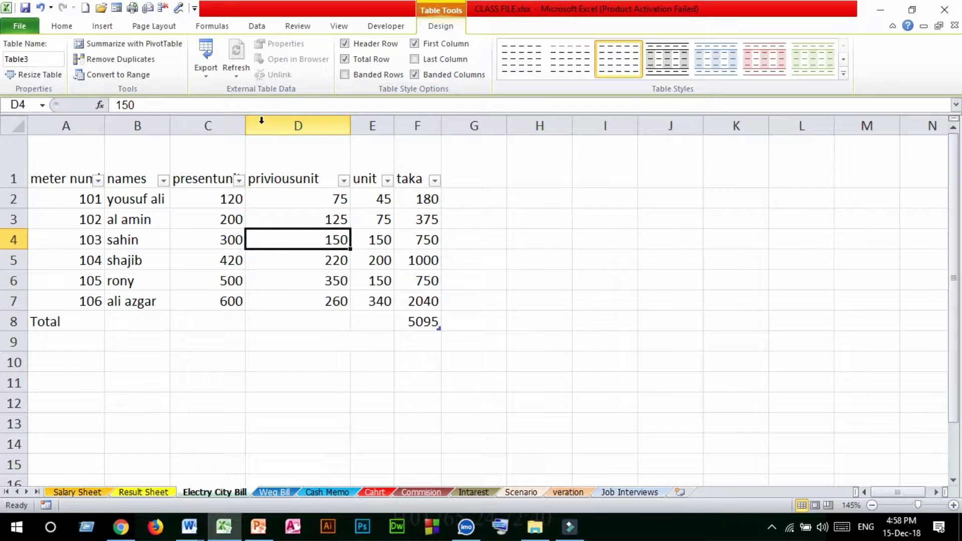
# View the available cell styles for cell C2 without applying one
pyautogui.click(215, 198)
pyautogui.click(62, 26)
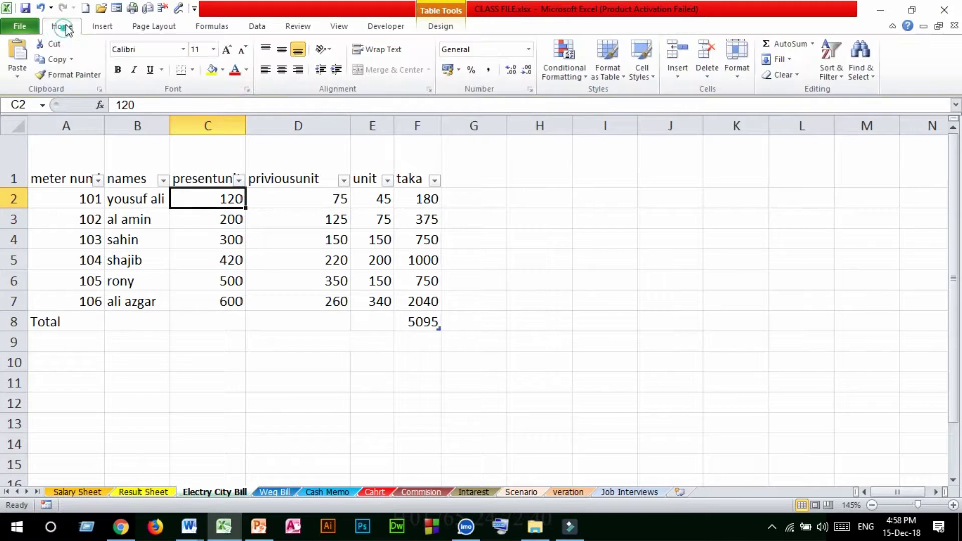
pyautogui.click(649, 73)
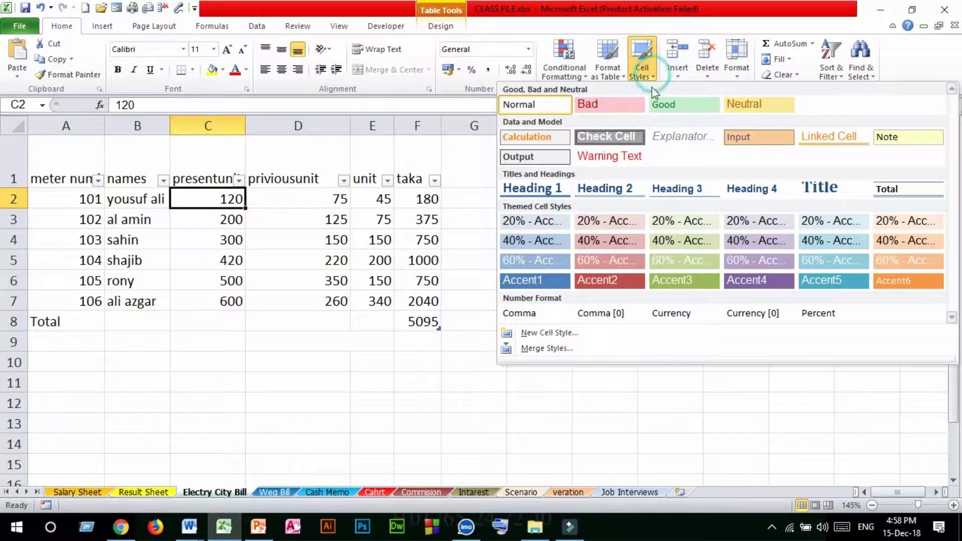
pyautogui.click(466, 399)
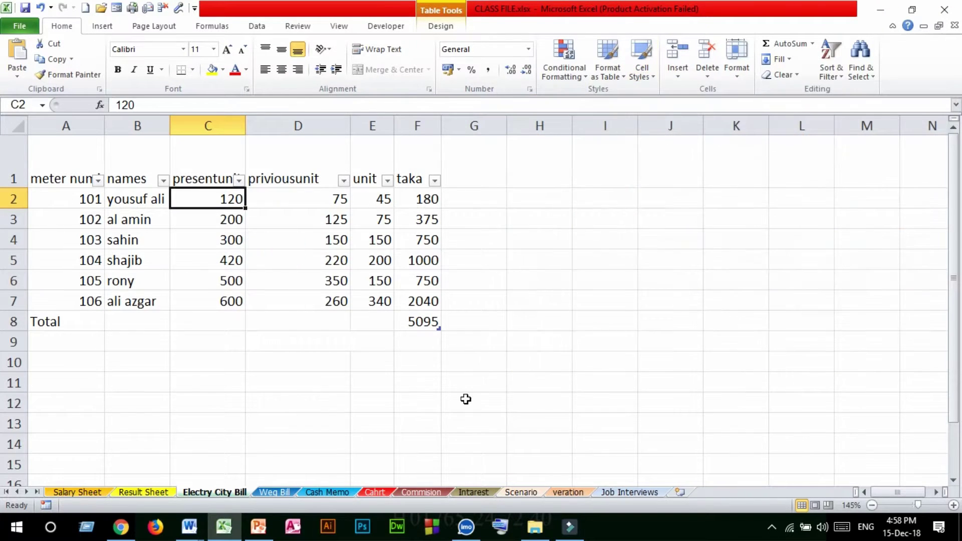
pyautogui.click(597, 301)
pyautogui.click(582, 225)
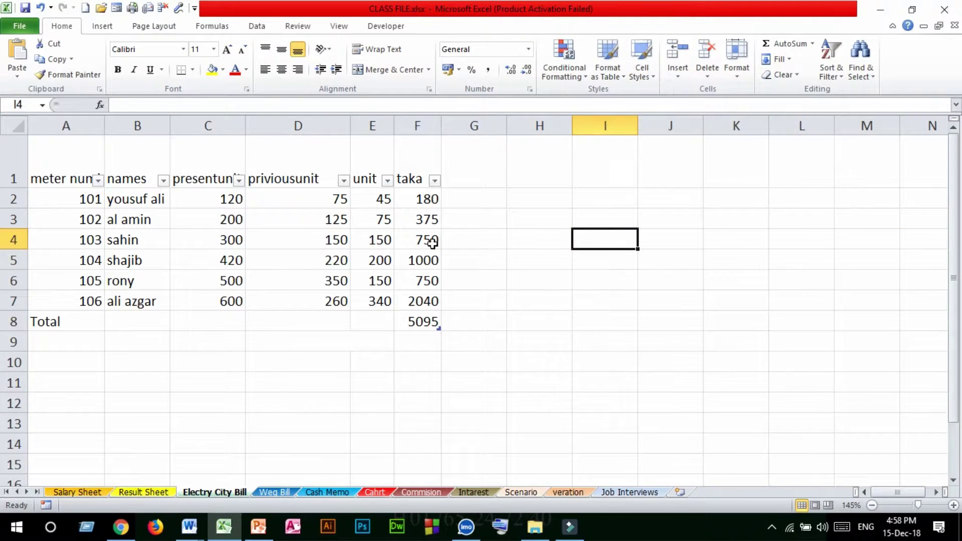
pyautogui.moveTo(57, 171); pyautogui.dragTo(419, 302)
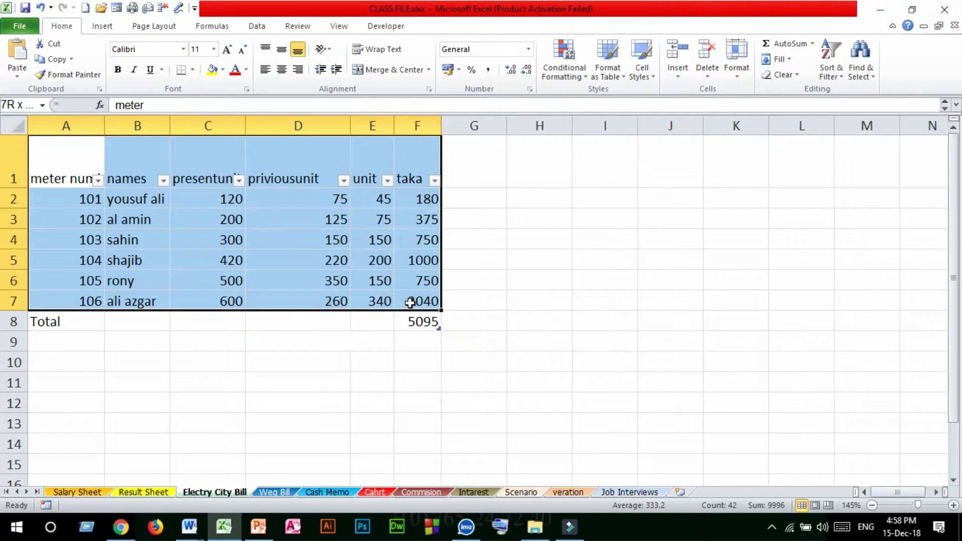
pyautogui.click(651, 76)
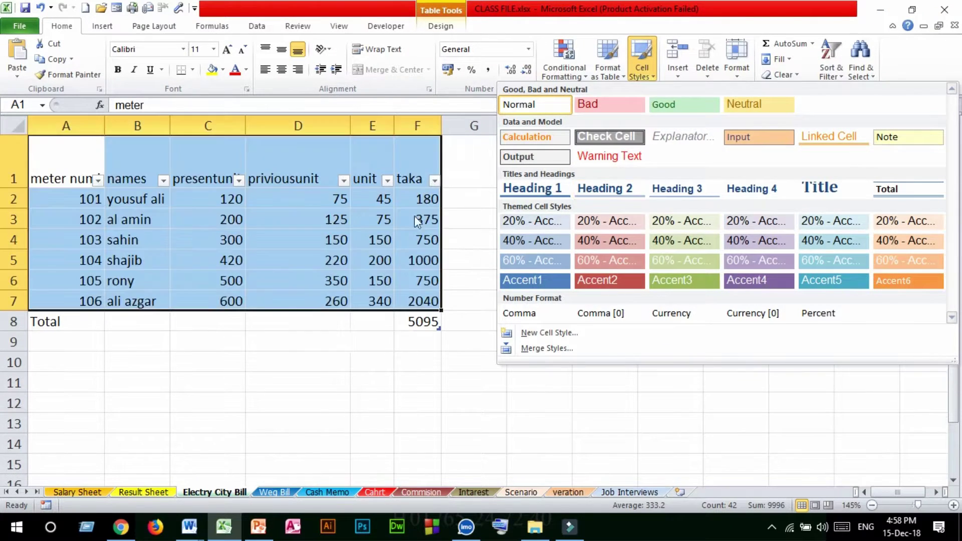
pyautogui.click(221, 240)
# Apply the Heading 4 cell style to the table's header cells A1:F1
pyautogui.moveTo(55, 165); pyautogui.dragTo(421, 166)
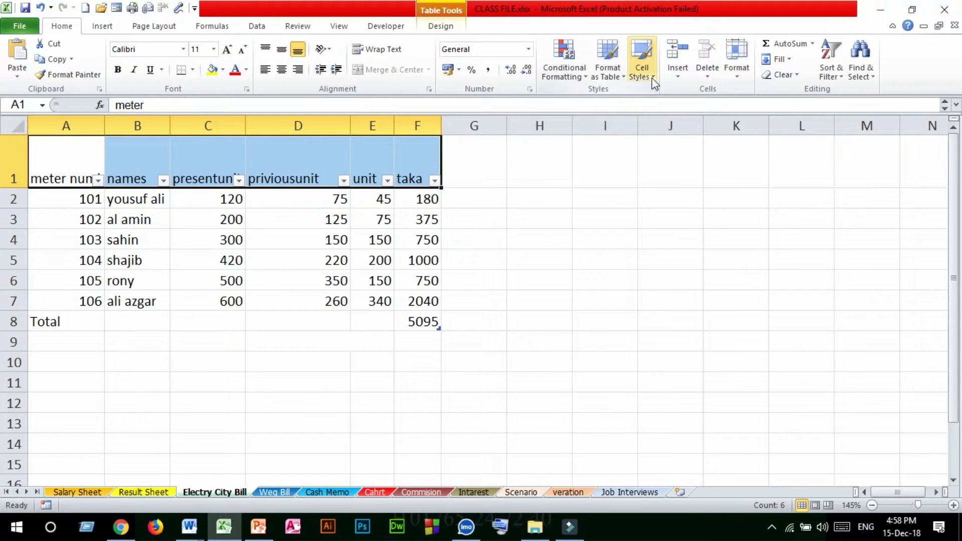
pyautogui.click(653, 80)
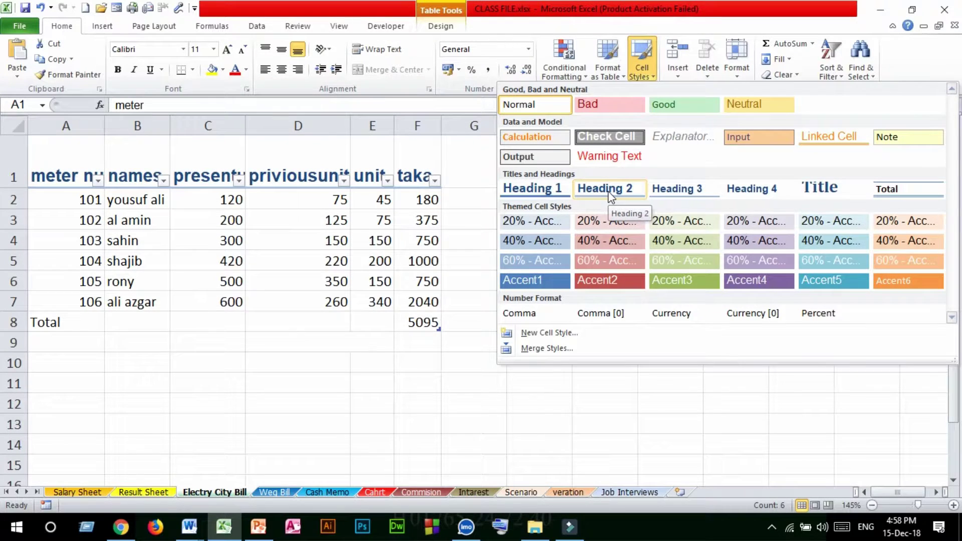
pyautogui.click(740, 191)
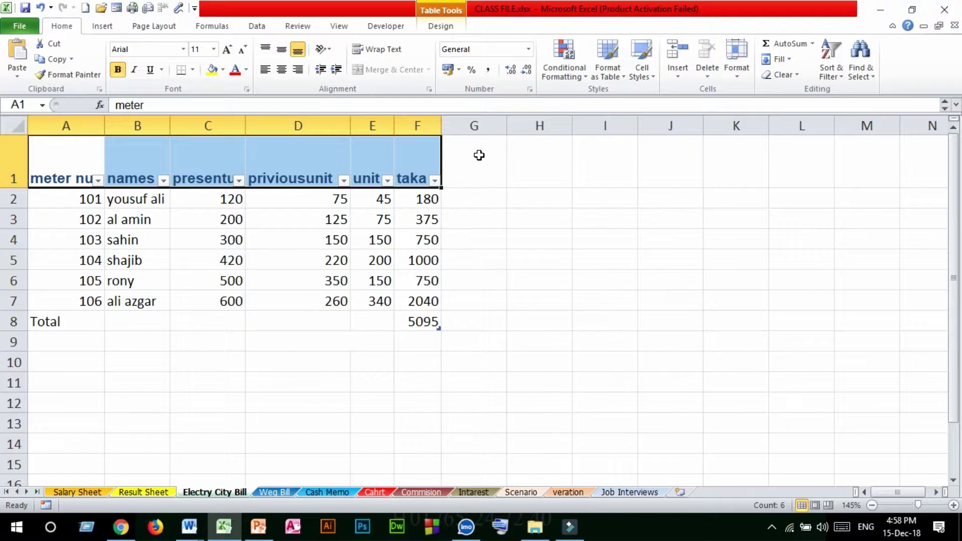
pyautogui.click(586, 73)
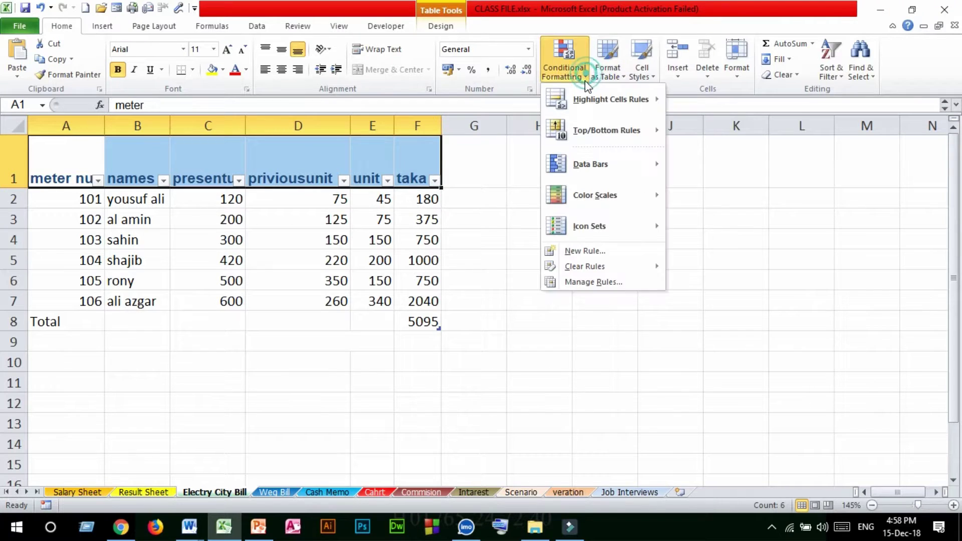
pyautogui.click(641, 75)
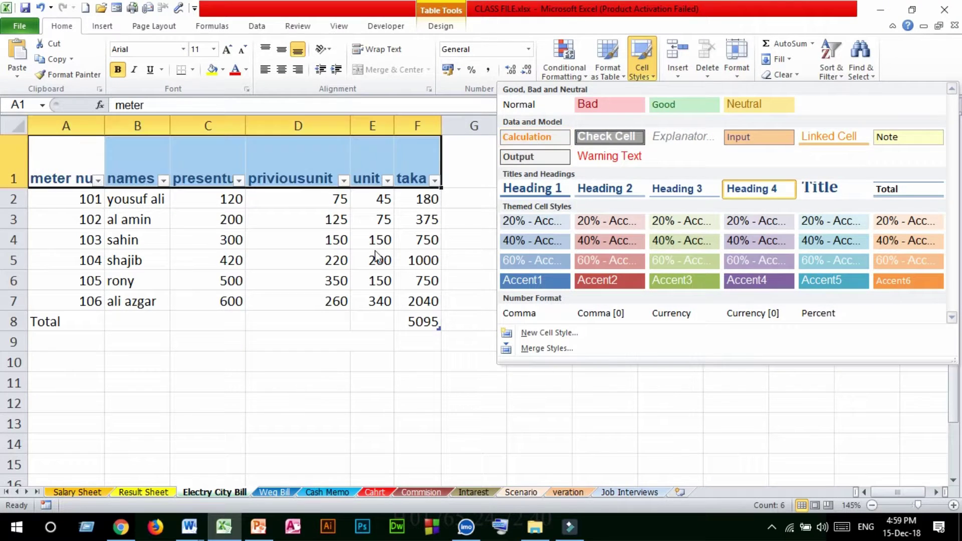
pyautogui.click(416, 239)
# Apply the Calculation cell style to the taka values in F2:F7
pyautogui.moveTo(423, 199); pyautogui.dragTo(422, 299)
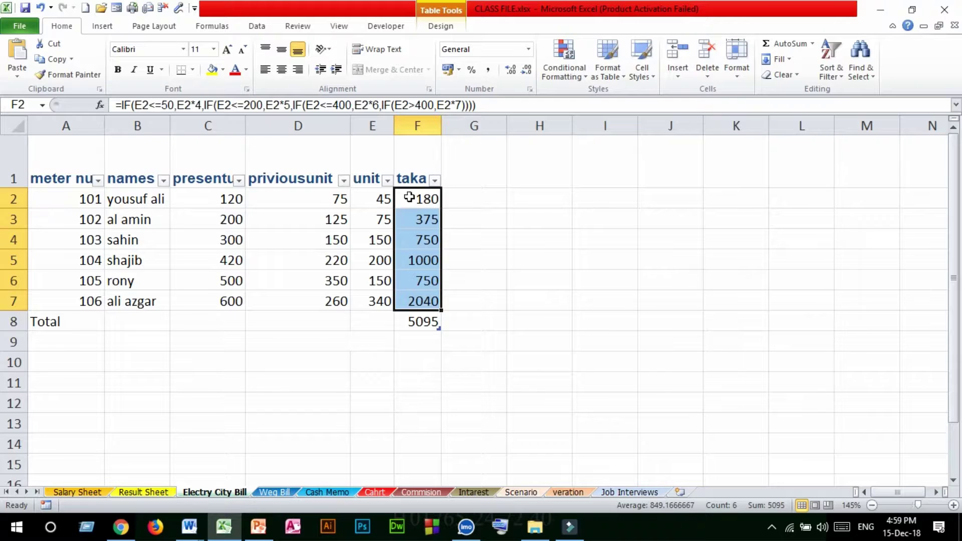
pyautogui.click(650, 75)
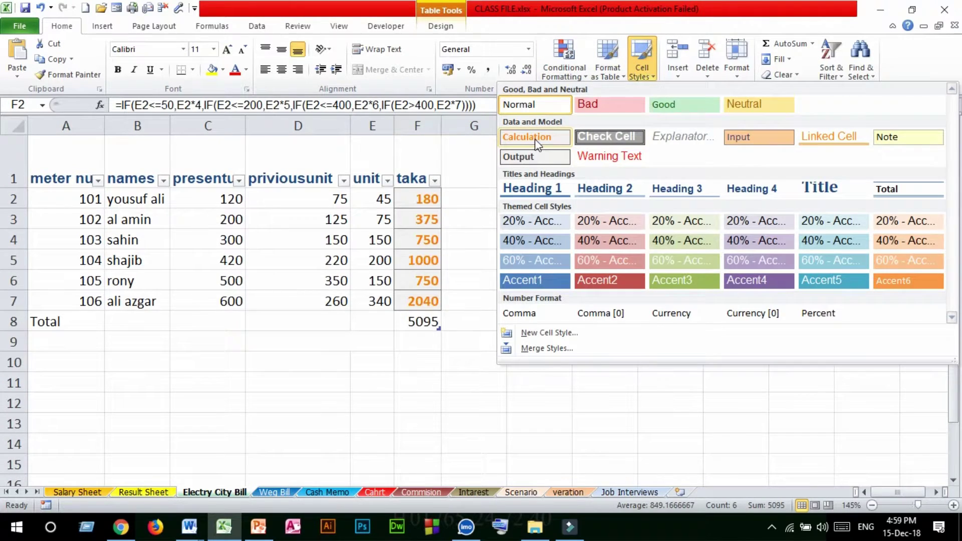
pyautogui.click(536, 140)
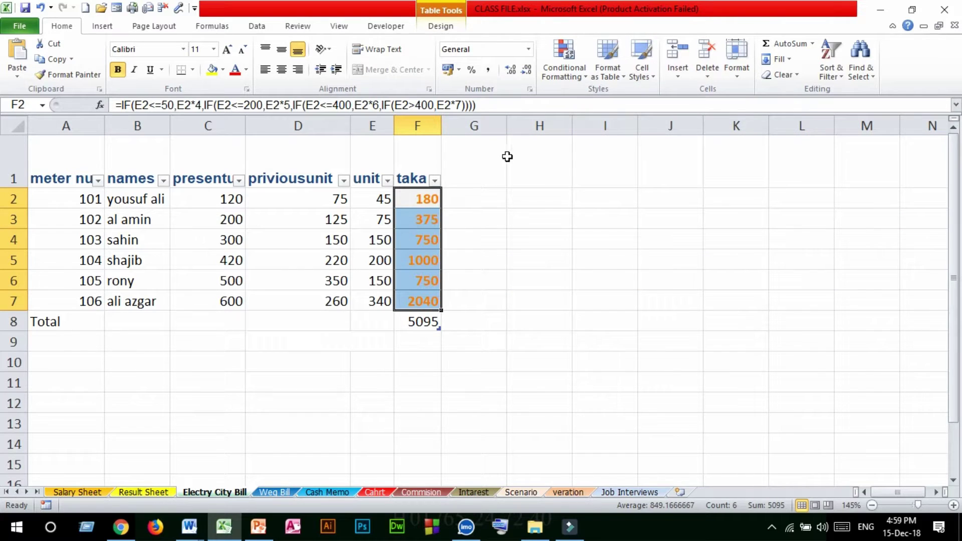
pyautogui.click(571, 70)
pyautogui.click(646, 75)
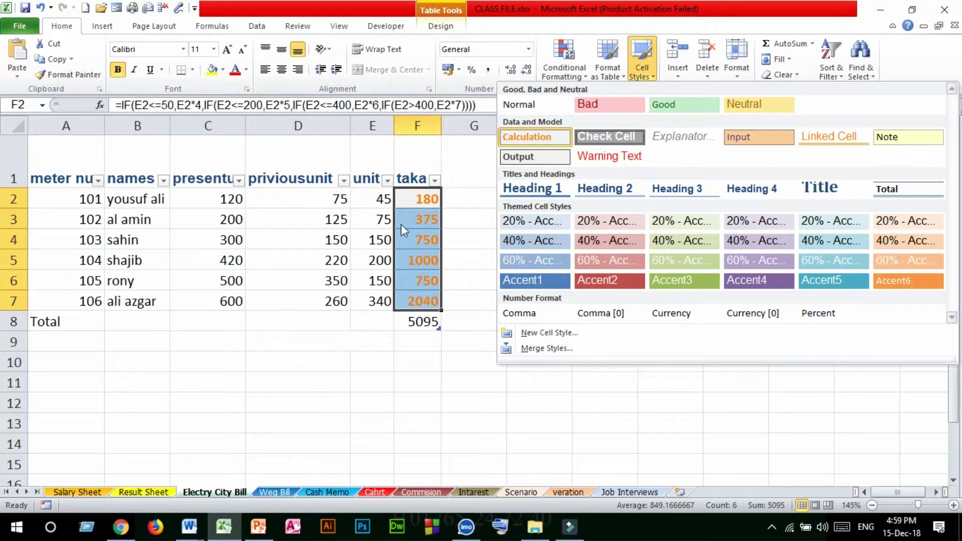
pyautogui.click(340, 214)
# Reset the header and data cells A1:F7 to the Normal cell style
pyautogui.moveTo(55, 168); pyautogui.dragTo(390, 299)
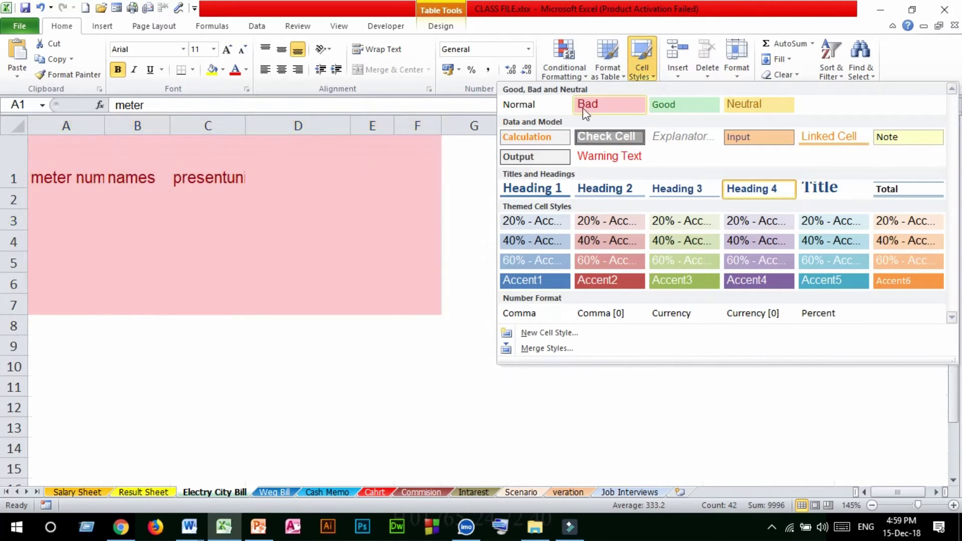
pyautogui.click(521, 104)
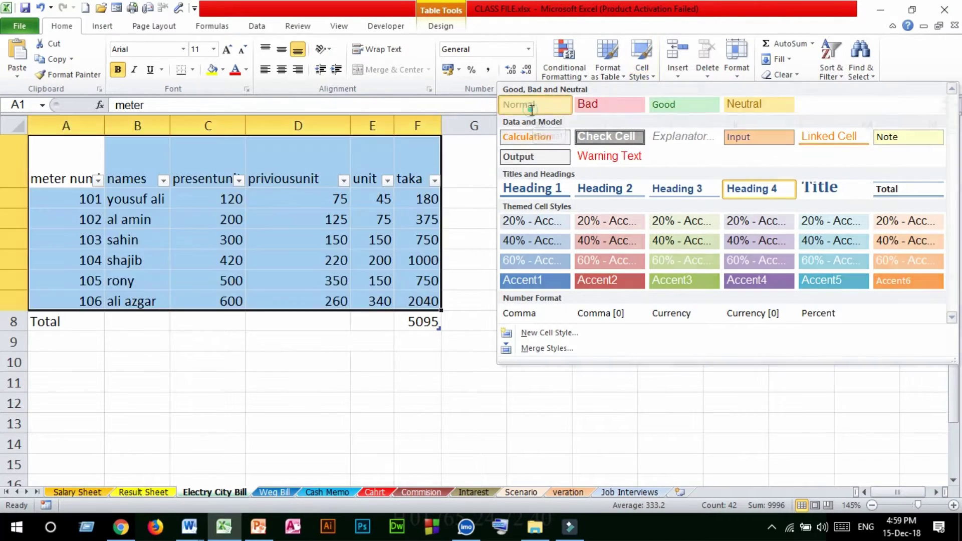
pyautogui.click(328, 281)
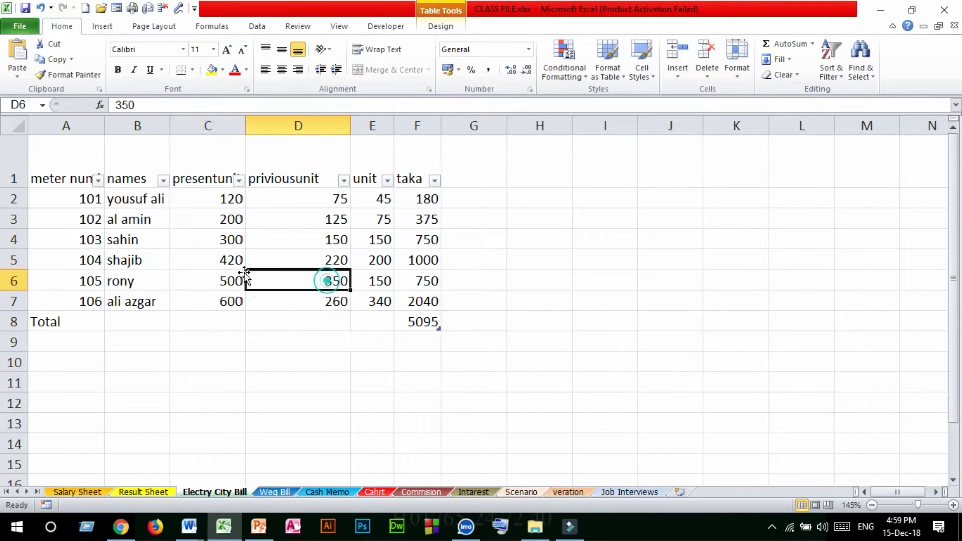
pyautogui.click(215, 256)
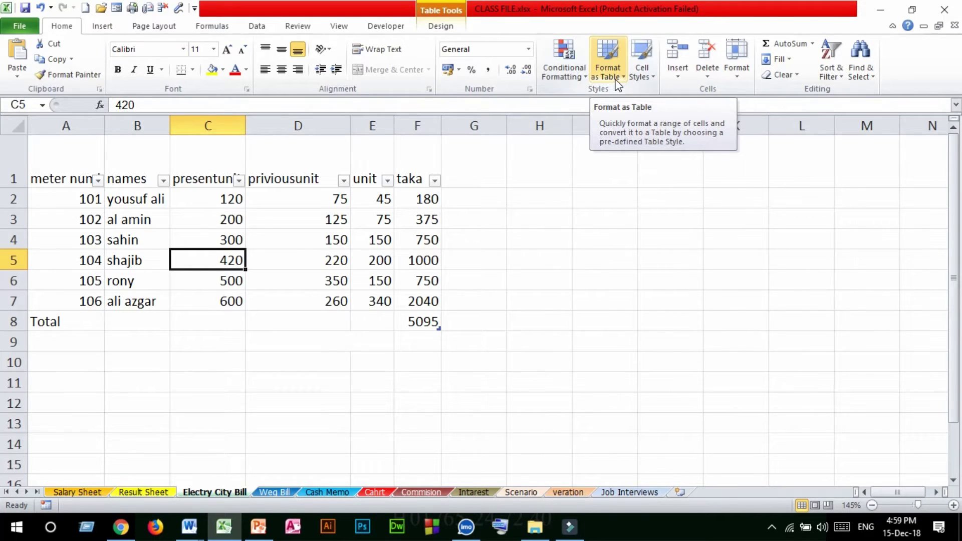
pyautogui.click(311, 241)
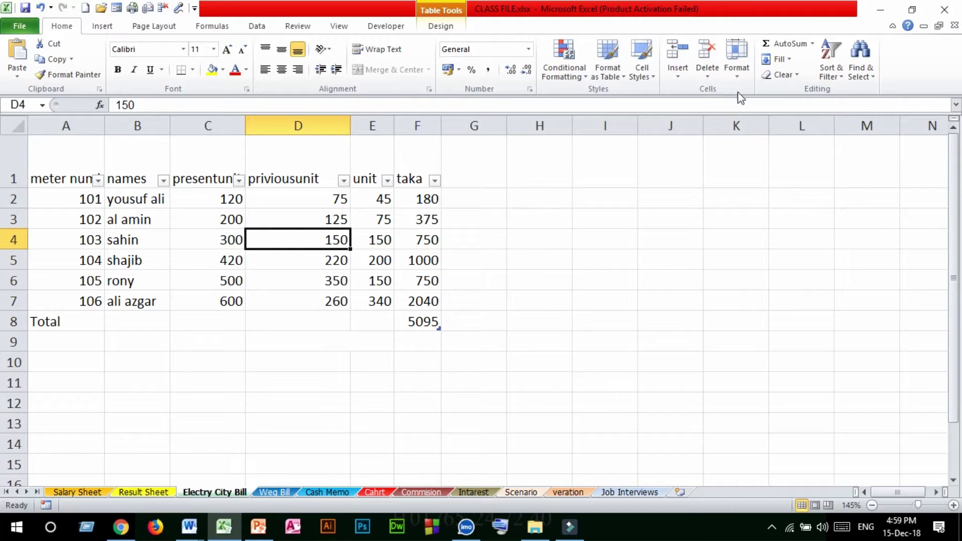